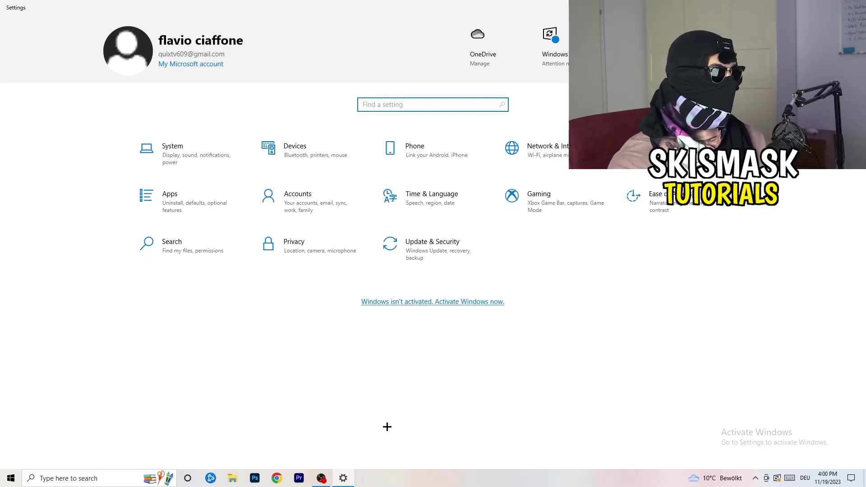
# Step: Review the Gaming settings for Xbox Game Bar, Captures (including the maximum recording length options) and Game Mode, and close Settings
pyautogui.click(558, 205)
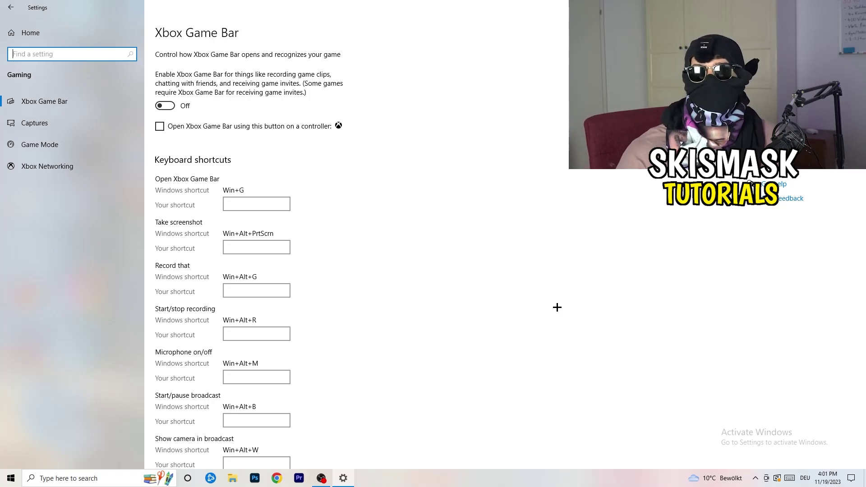
pyautogui.click(72, 125)
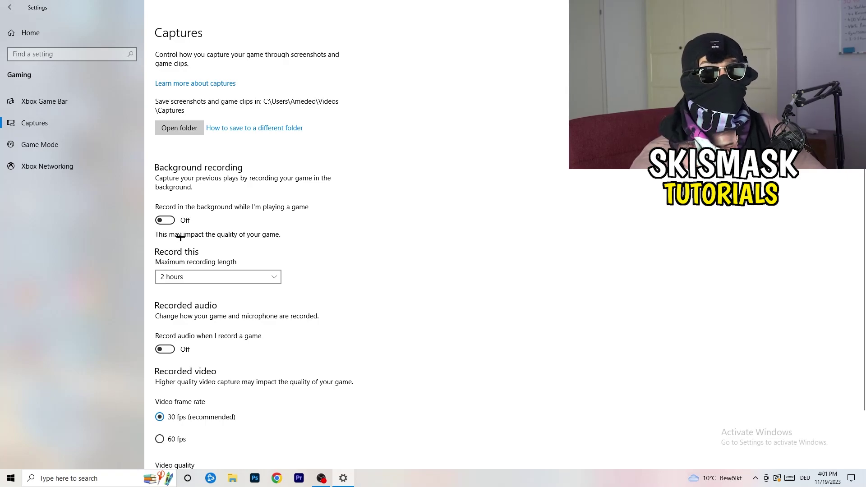
pyautogui.click(237, 277)
pyautogui.click(370, 244)
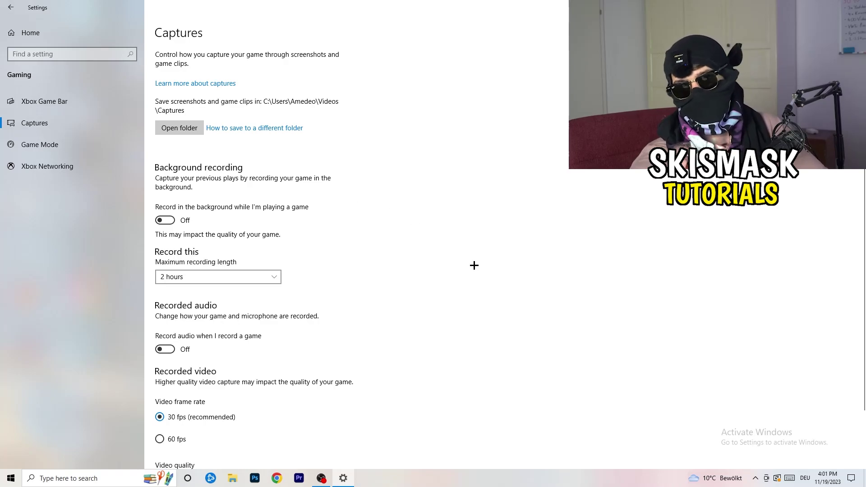
pyautogui.click(256, 275)
pyautogui.click(554, 225)
pyautogui.scroll(-2, 406, 331)
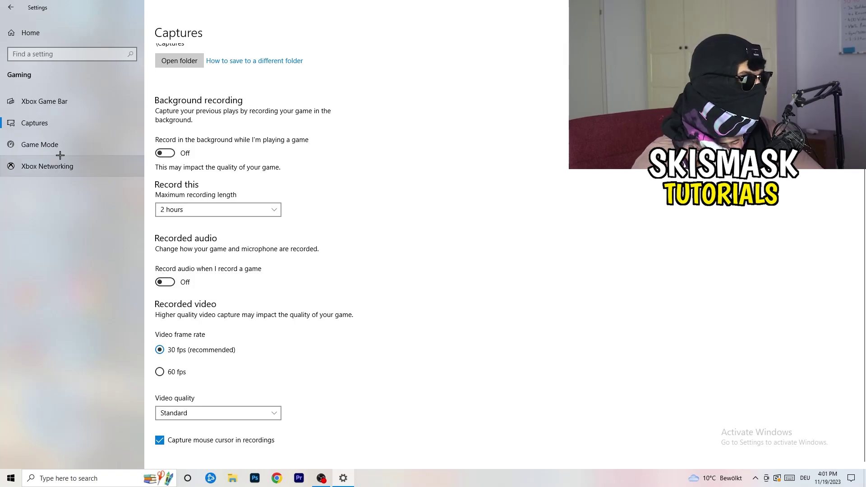
pyautogui.click(62, 140)
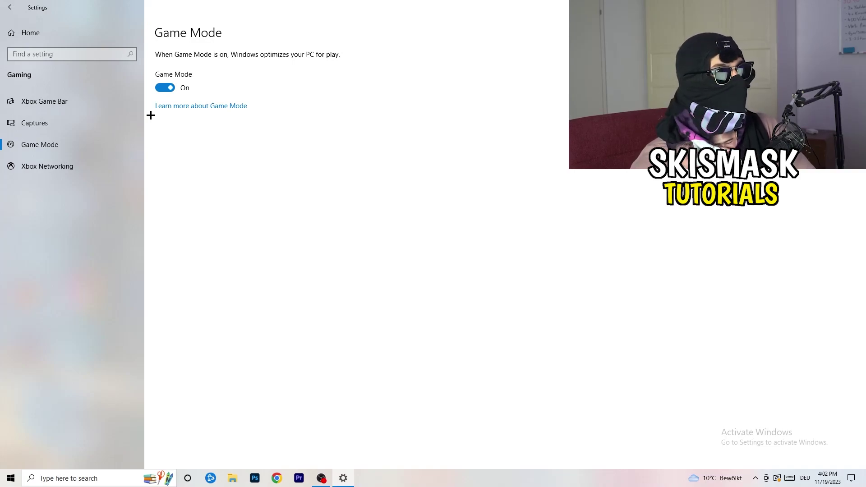
pyautogui.click(855, 6)
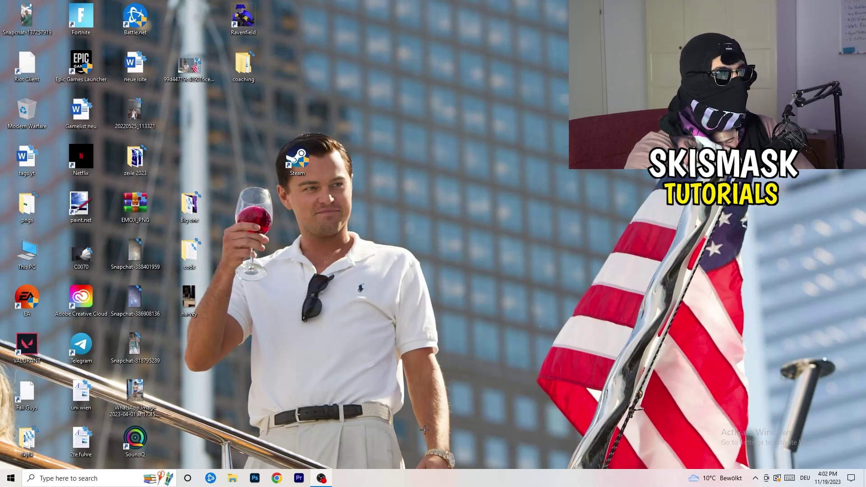
# Step: Open Task Manager and enlarge its window to fill the screen
pyautogui.moveTo(420, 475); pyautogui.dragTo(303, 422)
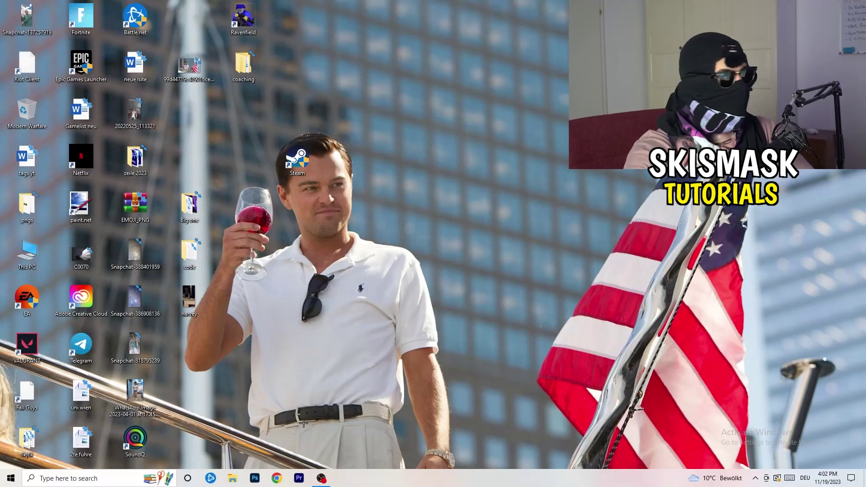
pyautogui.rightClick(422, 481)
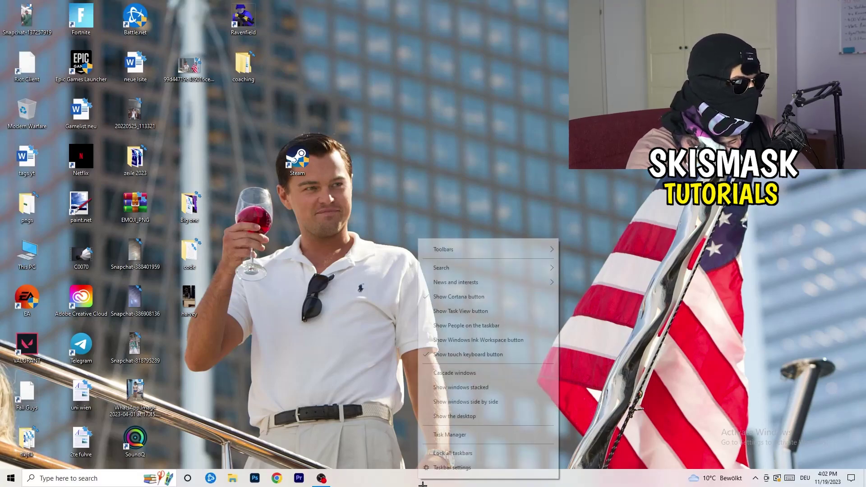
pyautogui.click(466, 436)
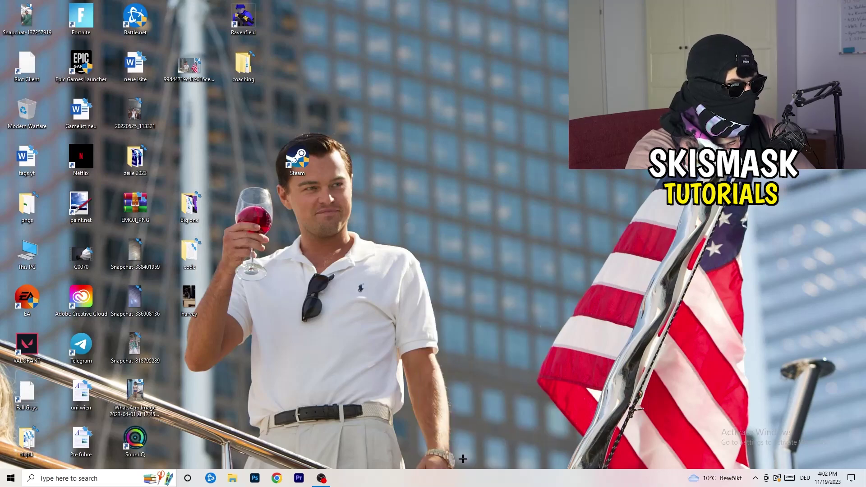
pyautogui.click(500, 23)
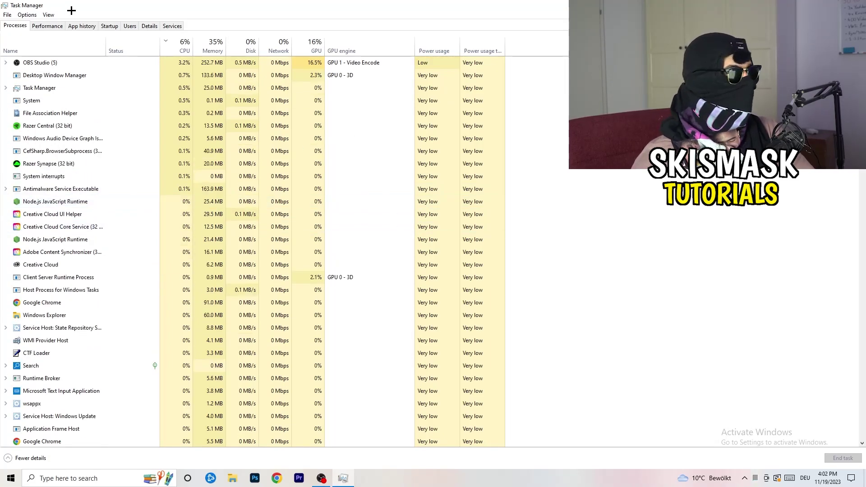
# Step: Sort the running processes by GPU usage, view the available actions for OBS Studio, and sort by CPU usage
pyautogui.click(314, 45)
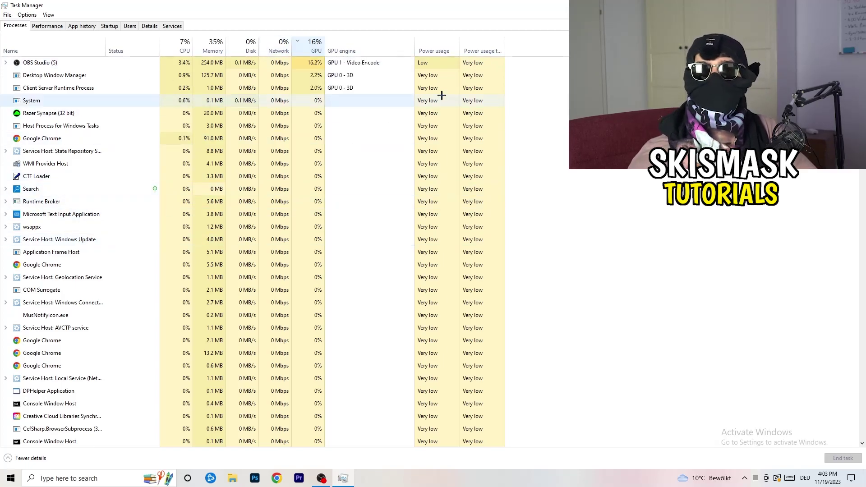
pyautogui.rightClick(315, 66)
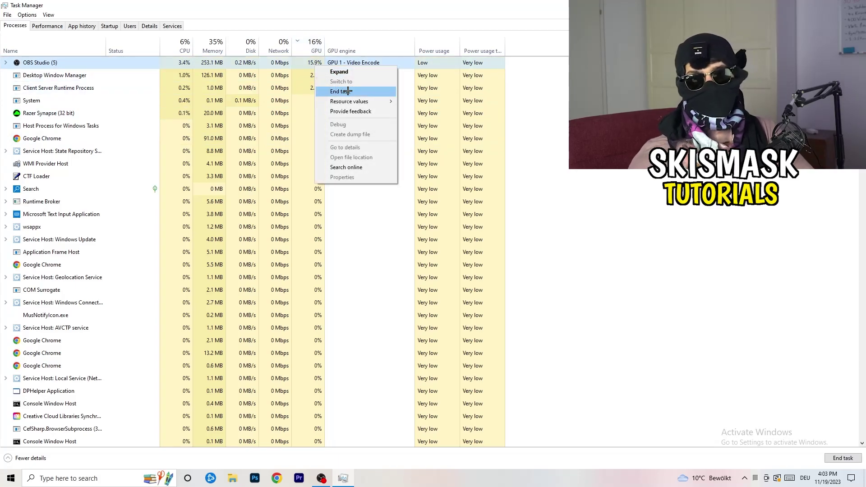
pyautogui.click(564, 110)
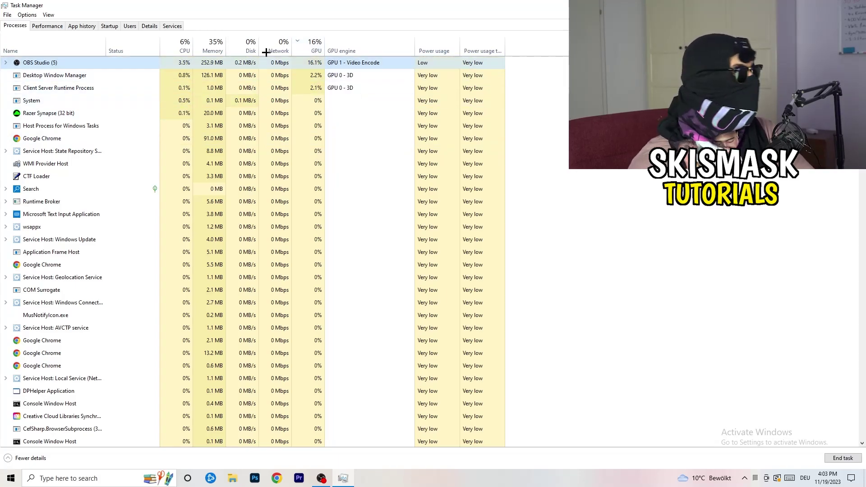
pyautogui.click(183, 48)
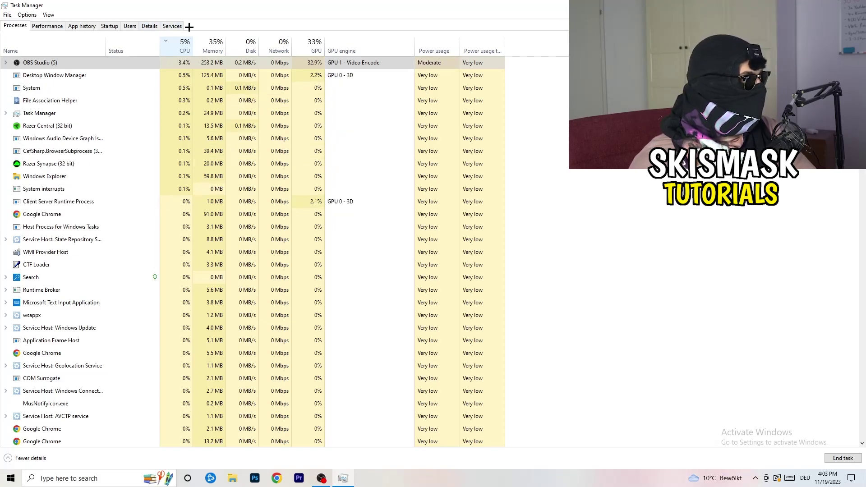
# Step: Show the detailed process list and view the priority options for a Creative Cloud UI Helper process
pyautogui.click(146, 24)
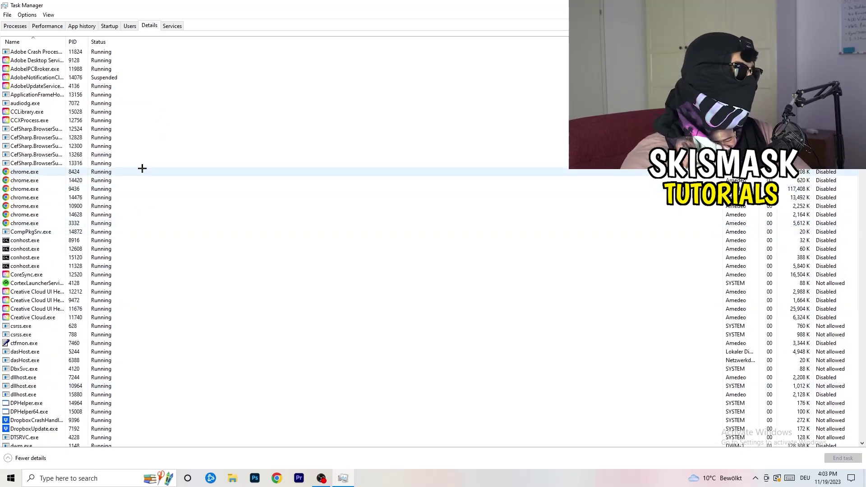
pyautogui.scroll(-3, 48, 225)
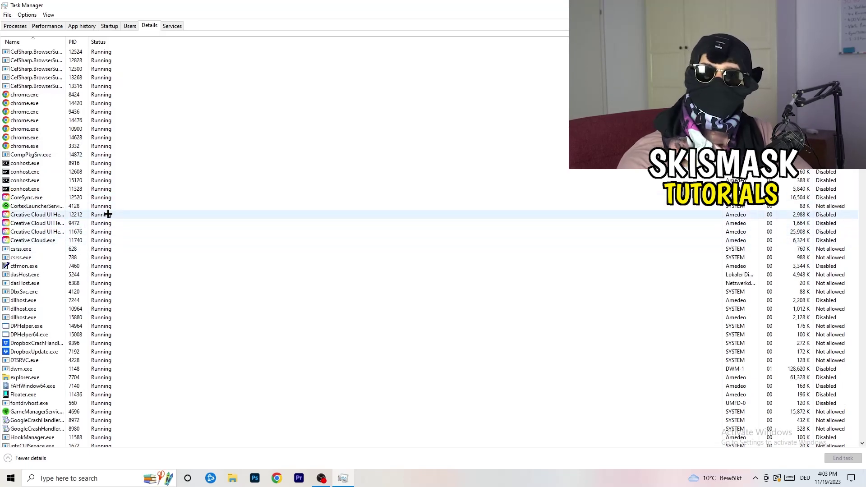
pyautogui.rightClick(36, 231)
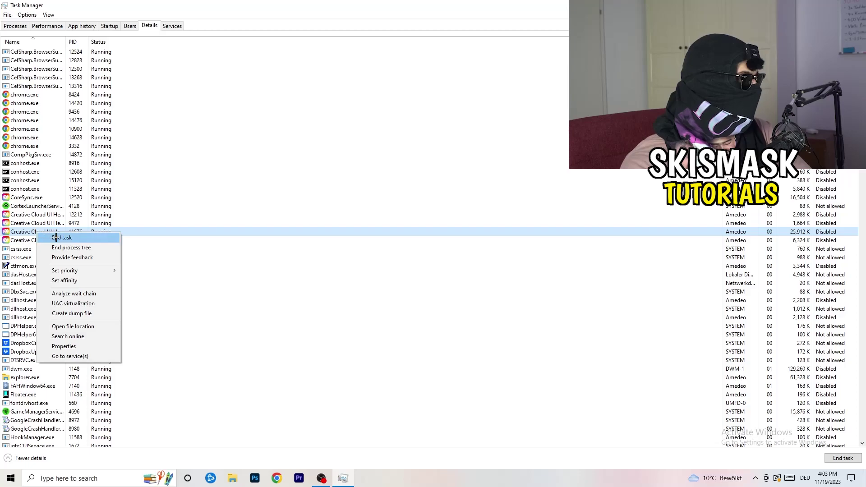
pyautogui.moveTo(73, 270)
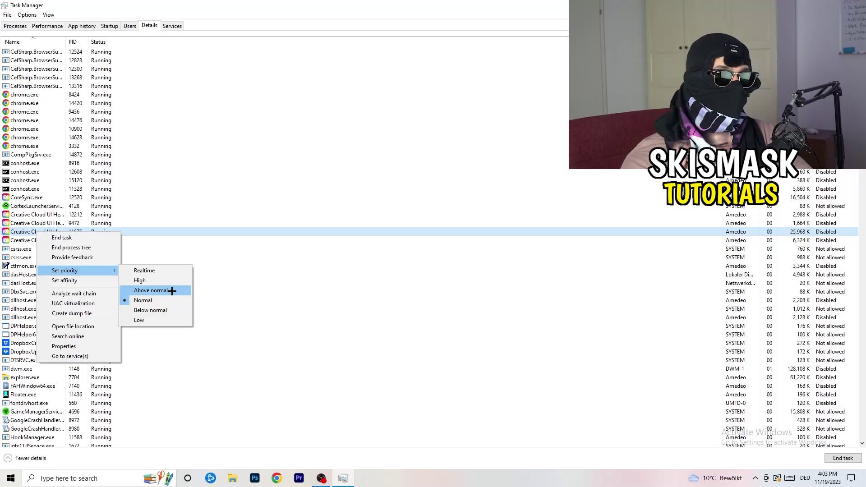
# Step: Review the startup apps, view the available actions for DT_Startup without applying any, and close Task Manager
pyautogui.click(119, 30)
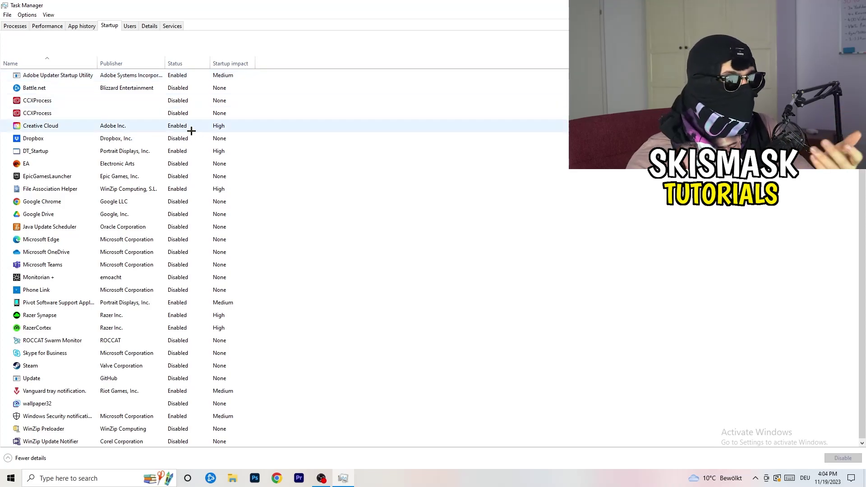
pyautogui.rightClick(197, 148)
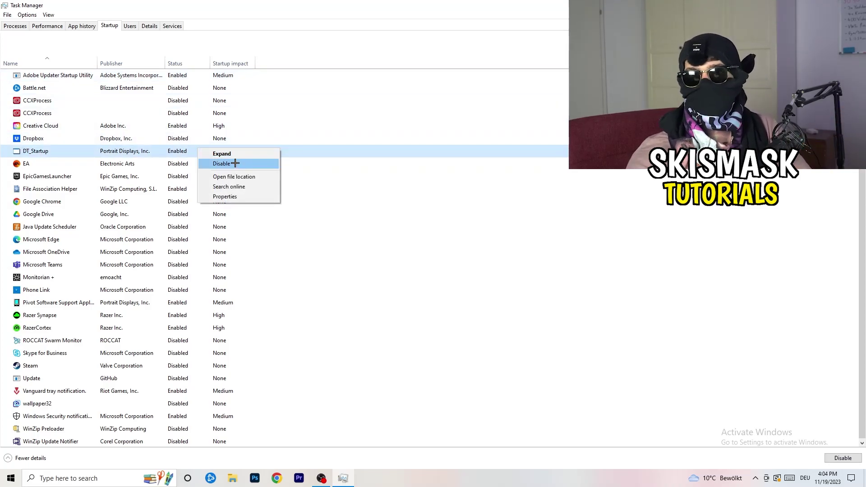
pyautogui.press('Escape')
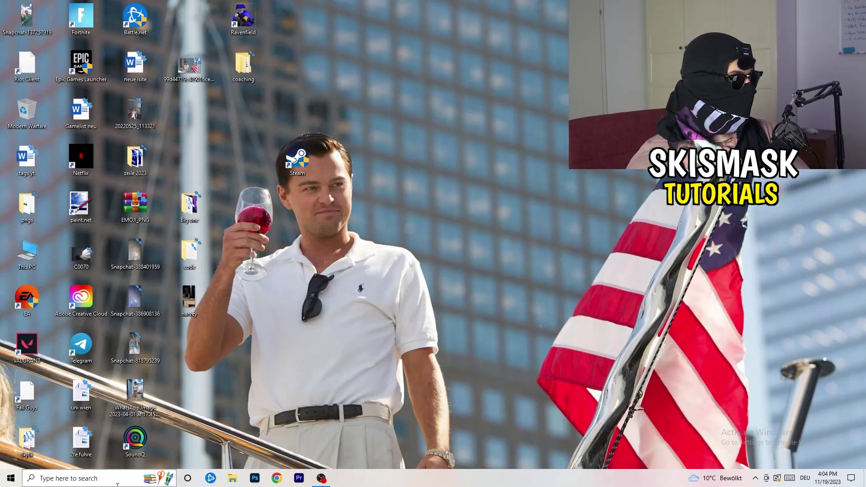
# Step: Open the System display settings in Windows and examine the scaling, resolution and multiple-display options
pyautogui.click(8, 479)
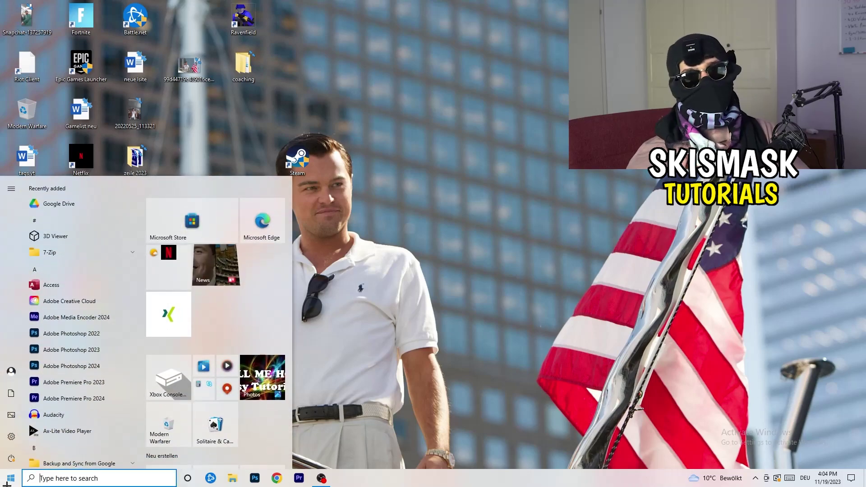
pyautogui.click(9, 442)
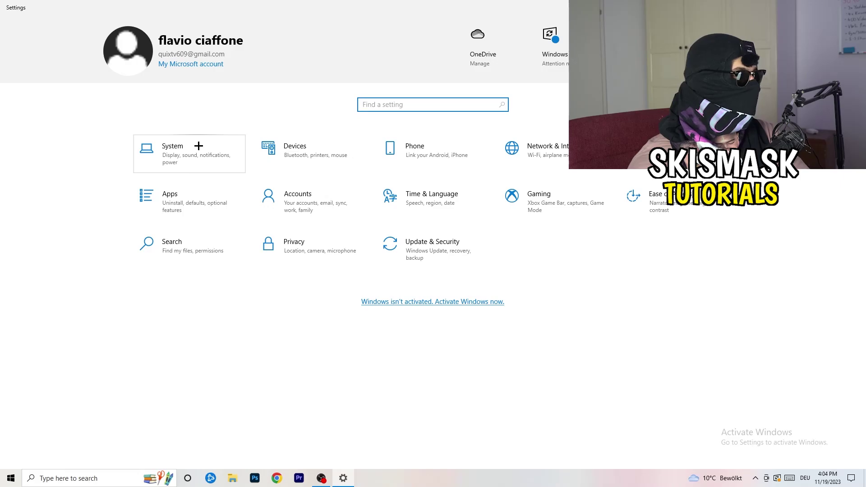
pyautogui.click(204, 146)
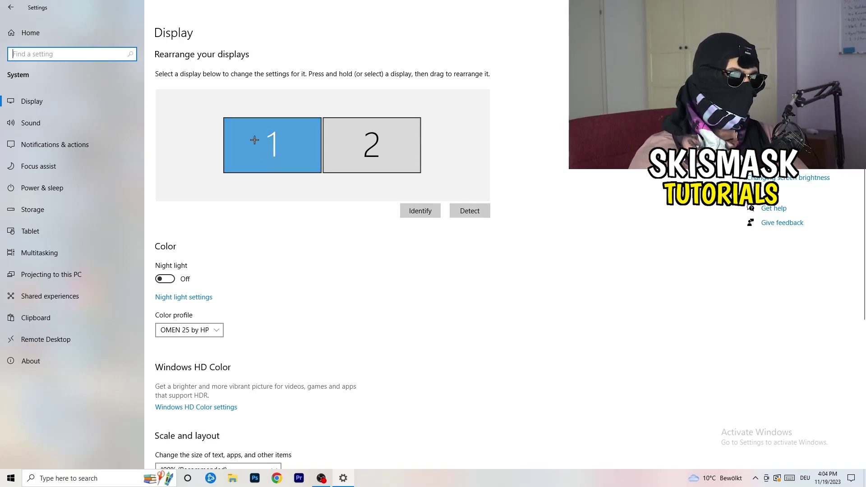
pyautogui.scroll(-5, 315, 163)
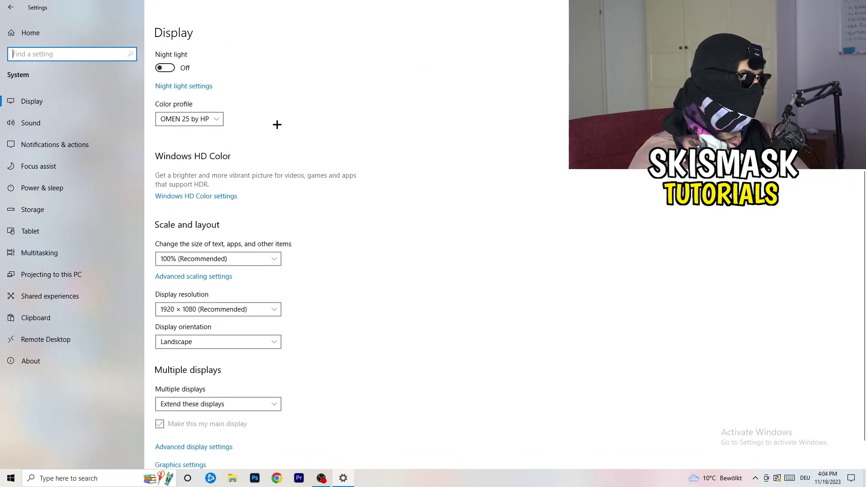
pyautogui.click(244, 259)
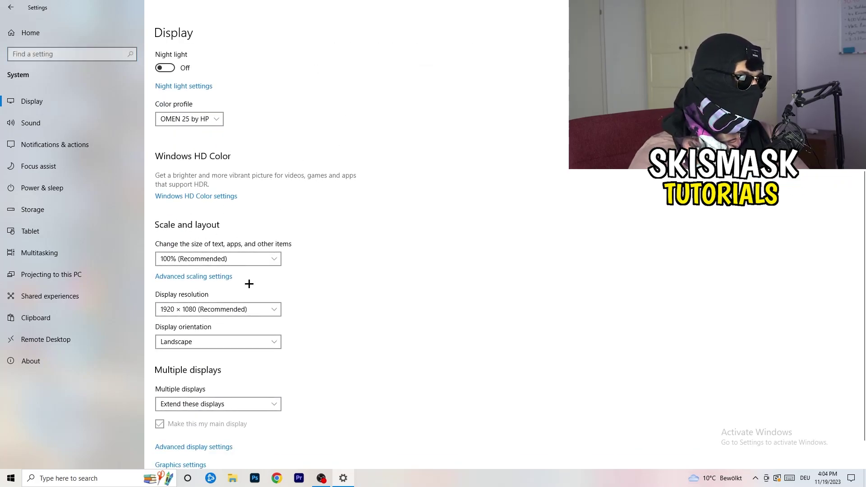
pyautogui.click(463, 243)
pyautogui.scroll(-1, 369, 249)
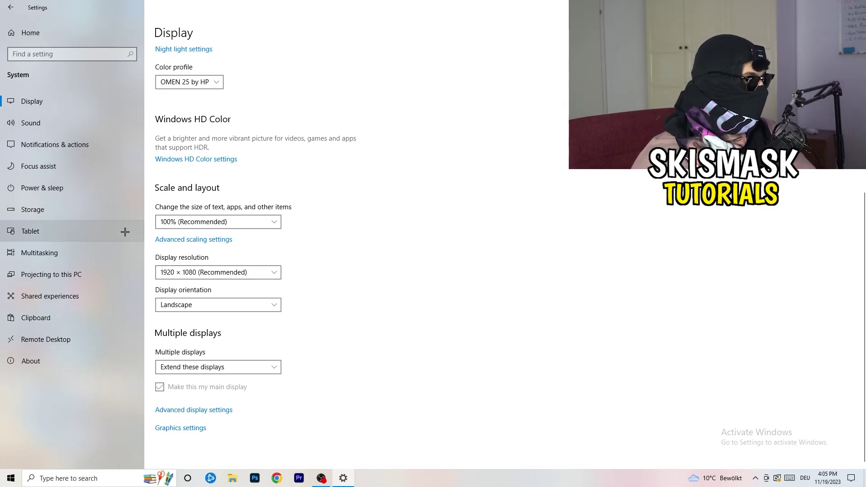
# Step: Open the additional power settings from Power & sleep, view the preferred and additional power plans, and close Power Options
pyautogui.click(67, 188)
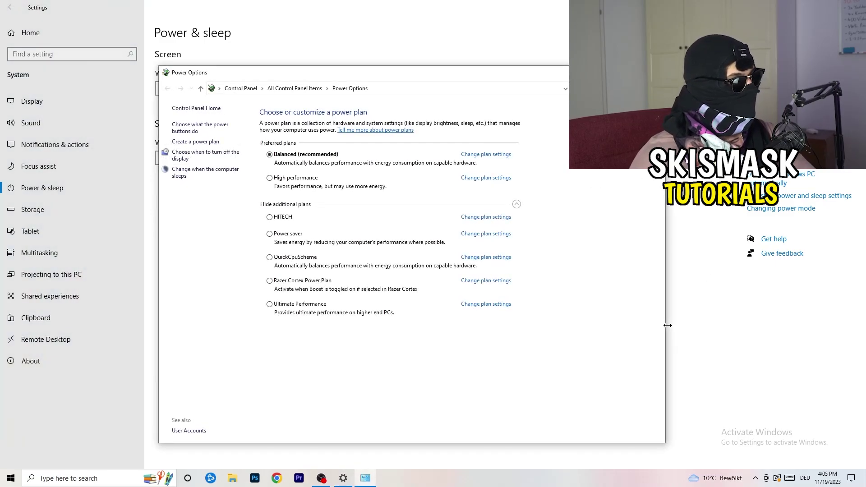
pyautogui.click(517, 205)
pyautogui.click(517, 206)
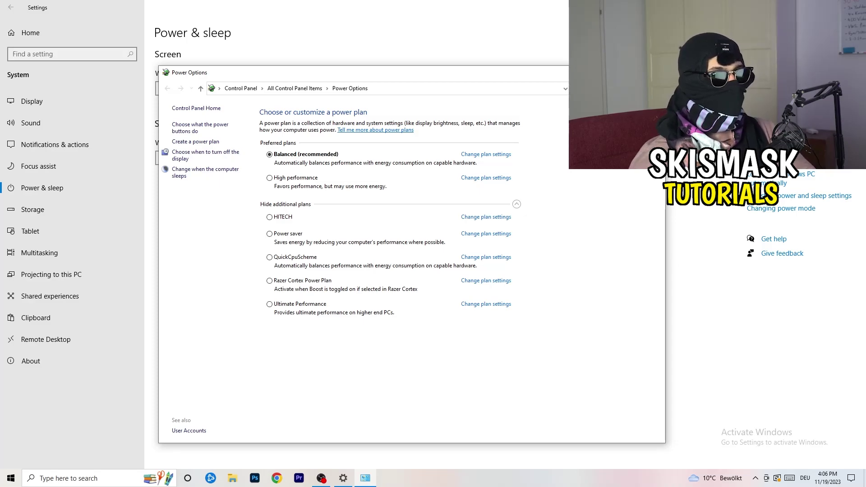
pyautogui.hotkey('alt', 'F4')
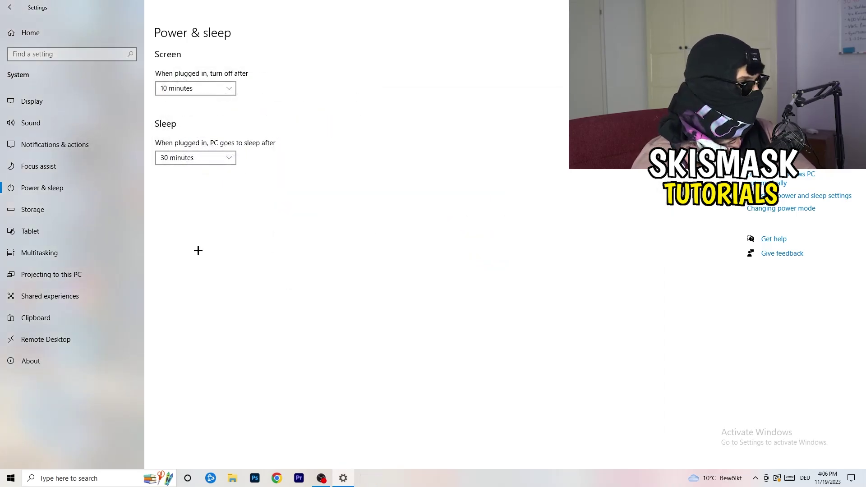
# Step: In the Storage Sense configuration, check the run frequency options and enable deleting temporary files that apps aren't using
pyautogui.click(60, 216)
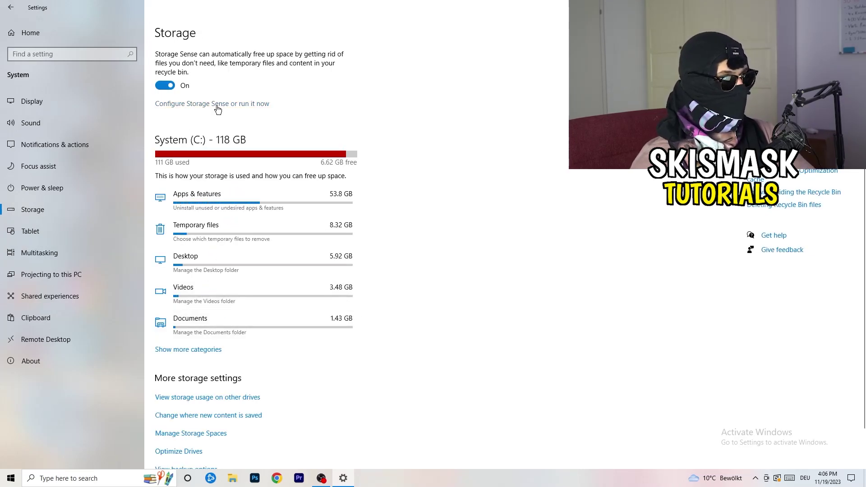
pyautogui.click(217, 104)
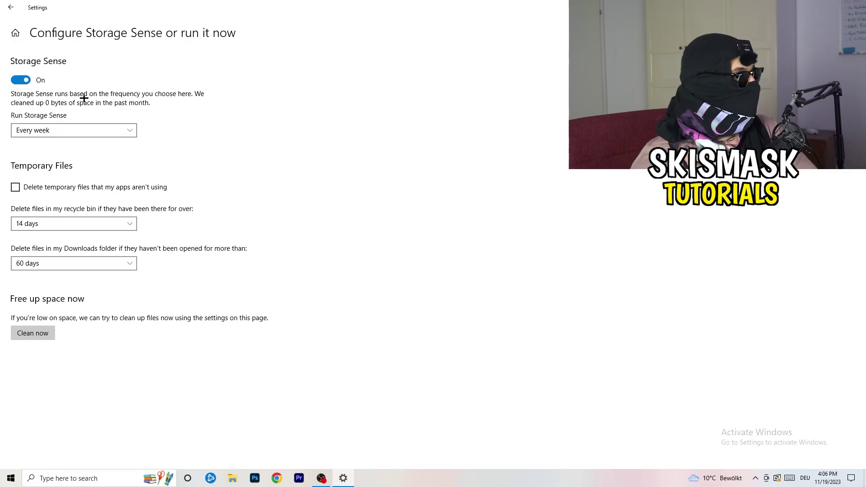
pyautogui.click(71, 131)
pyautogui.click(266, 135)
pyautogui.click(51, 188)
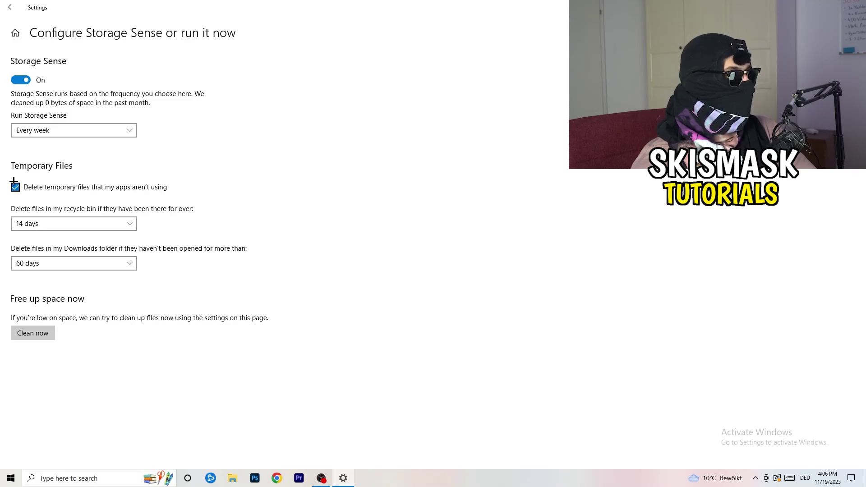
# Step: View the Storage Sense retention options for recycle bin files and Downloads folder files without changing them
pyautogui.click(72, 224)
pyautogui.click(258, 208)
pyautogui.press('space')
pyautogui.click(205, 209)
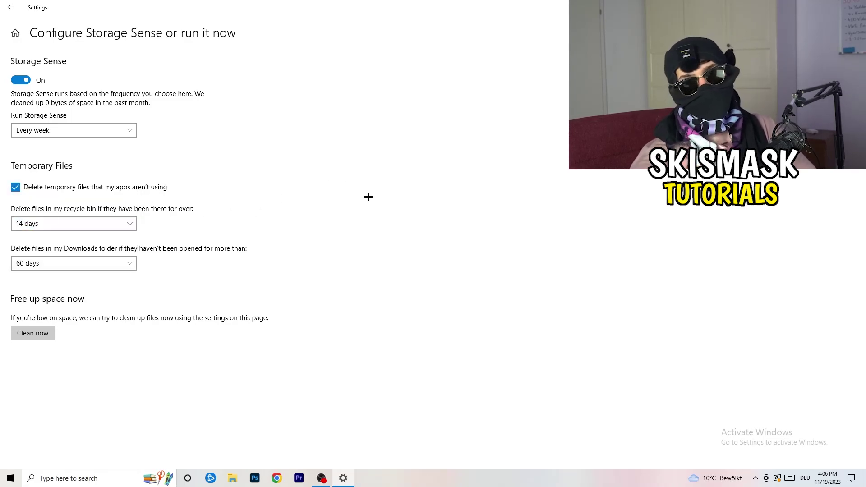
pyautogui.click(79, 264)
pyautogui.click(340, 205)
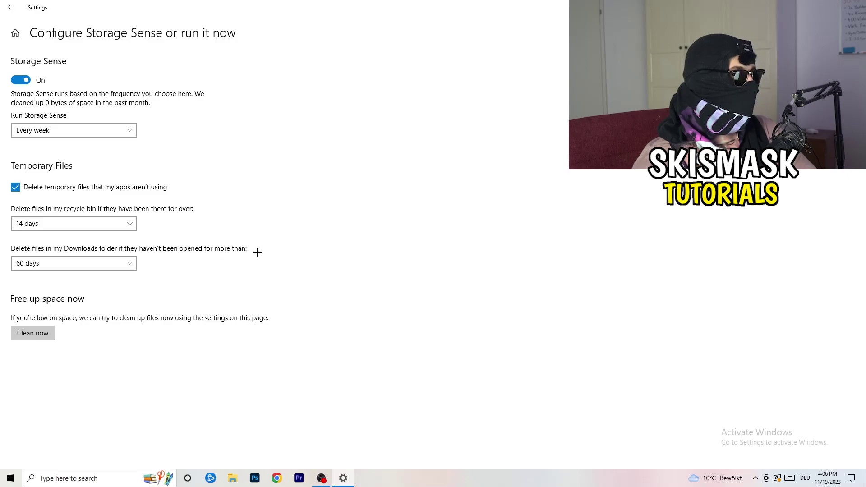
# Step: View the Storage Sense retention options for Downloads folder files, and open Update & Security from the Settings home page
pyautogui.click(86, 270)
pyautogui.click(424, 220)
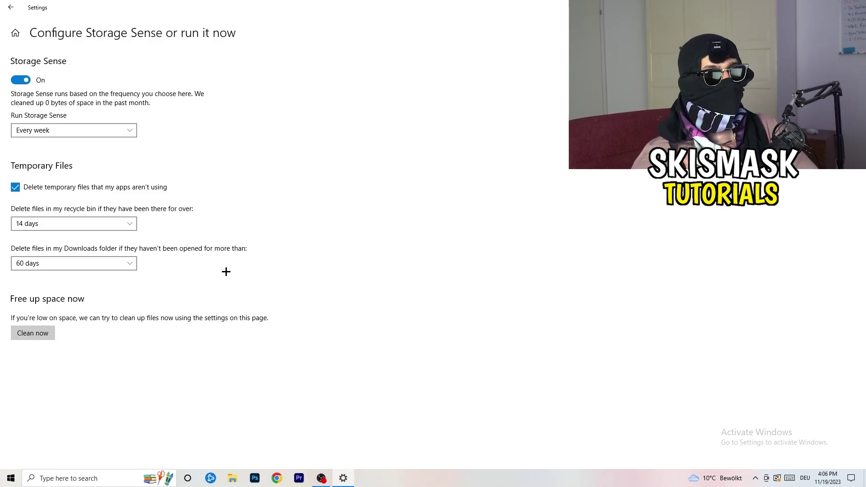
pyautogui.click(11, 8)
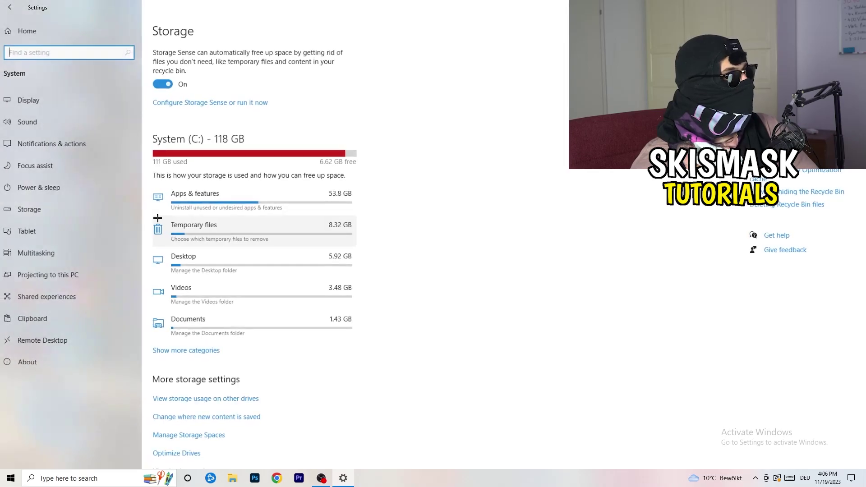
pyautogui.click(27, 32)
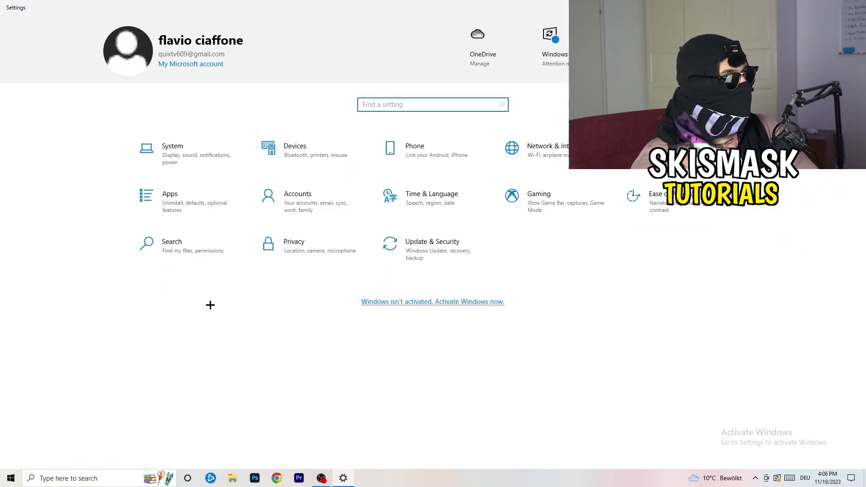
pyautogui.click(426, 254)
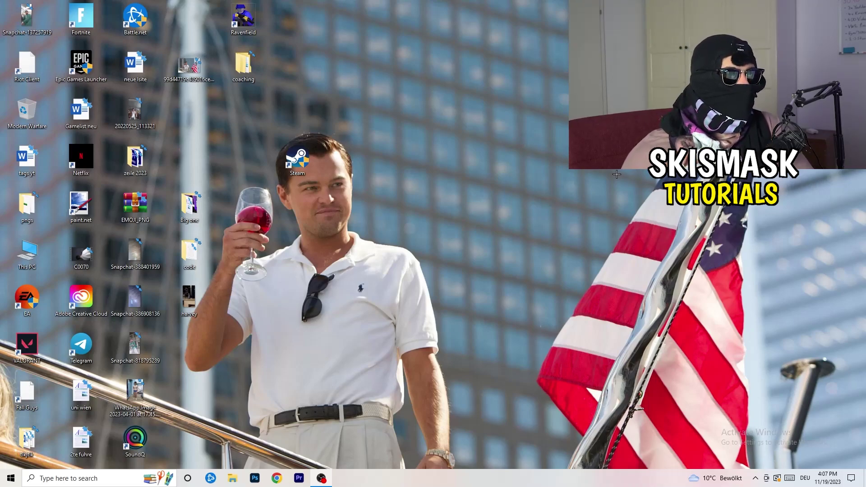
# Step: Switch to NVIDIA Control Panel, examine the Change Resolution and Adjust Image Settings with Preview pages, and close it
pyautogui.rightClick(525, 191)
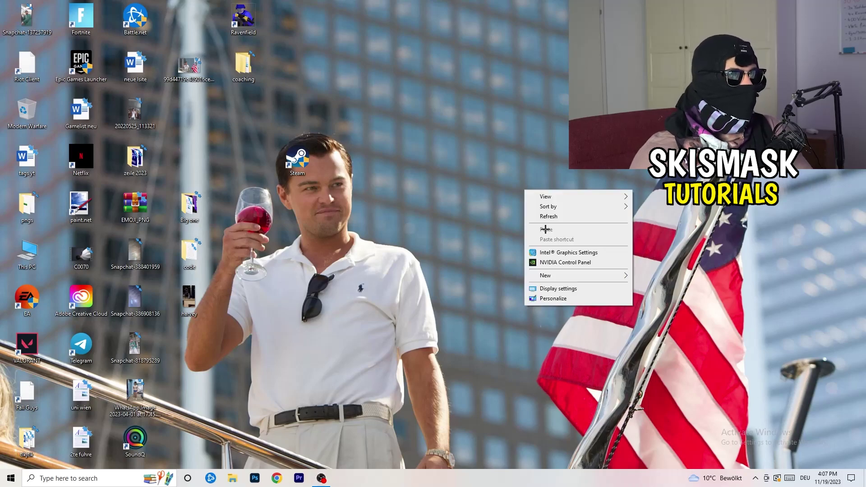
pyautogui.click(577, 262)
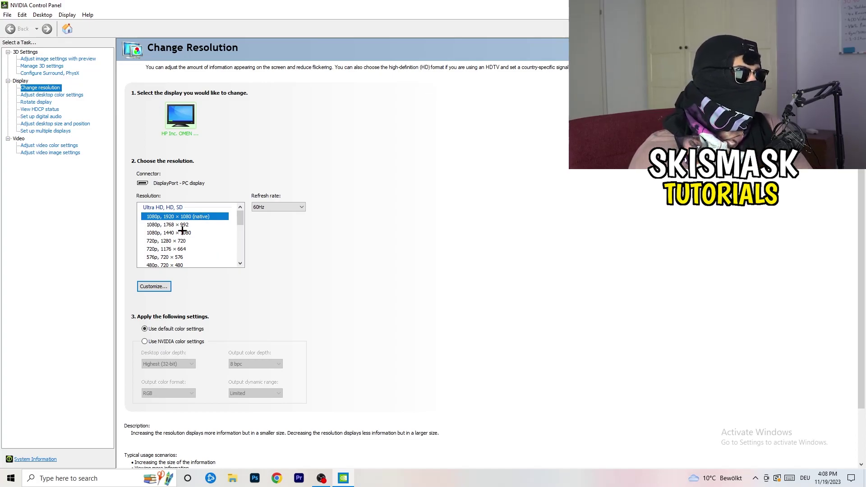
pyautogui.click(45, 60)
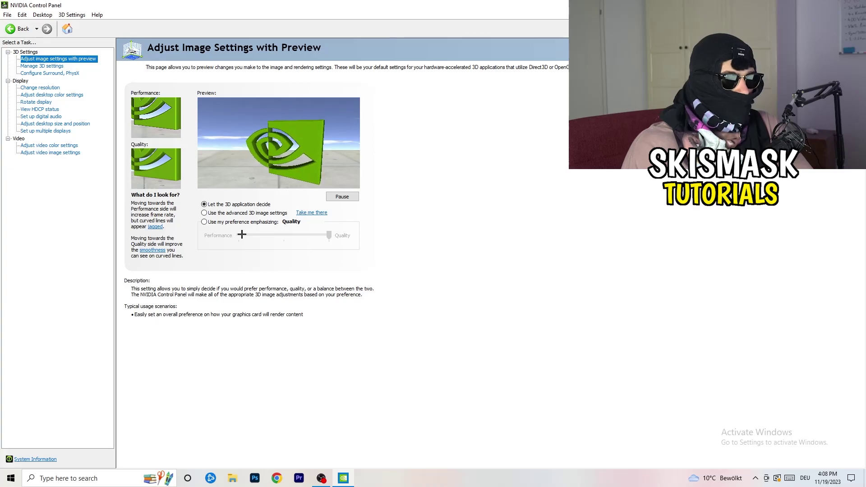
pyautogui.hotkey('alt', 'F4')
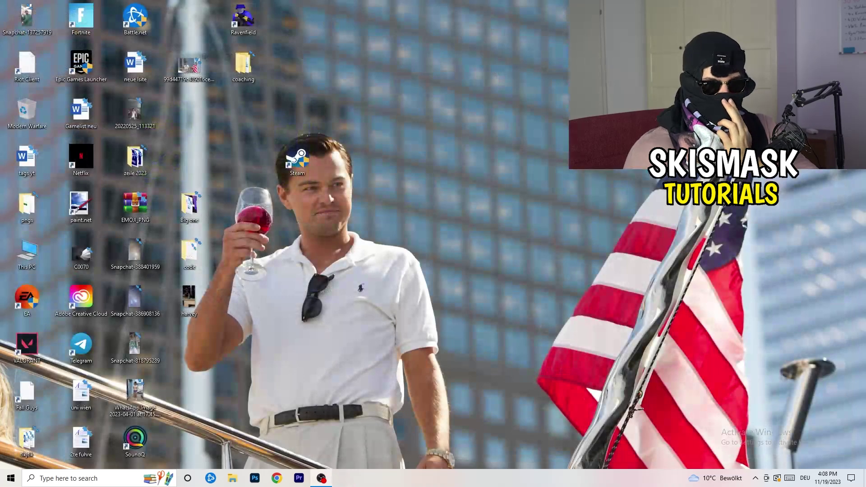